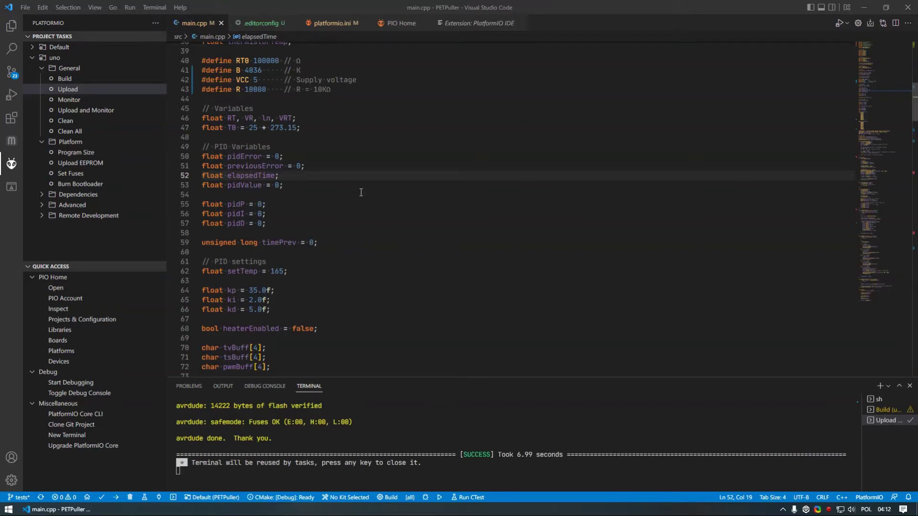
- Put the cursor on blank line 54 of the open file and scroll through it
{"action": "left_click", "coordinate": [361, 193]}
{"action": "scroll", "coordinate": [361, 193], "scroll_direction": "up", "scroll_amount": 6}
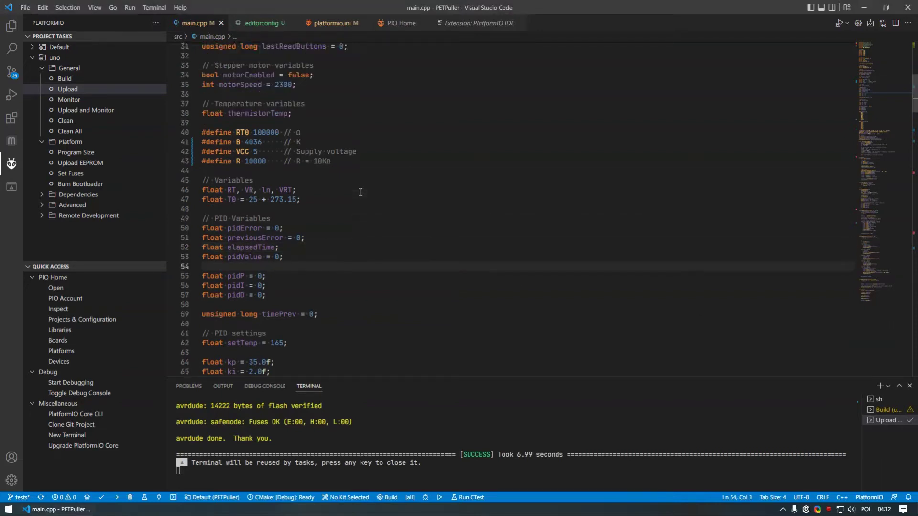
{"action": "scroll", "coordinate": [361, 192], "scroll_direction": "up", "scroll_amount": 7}
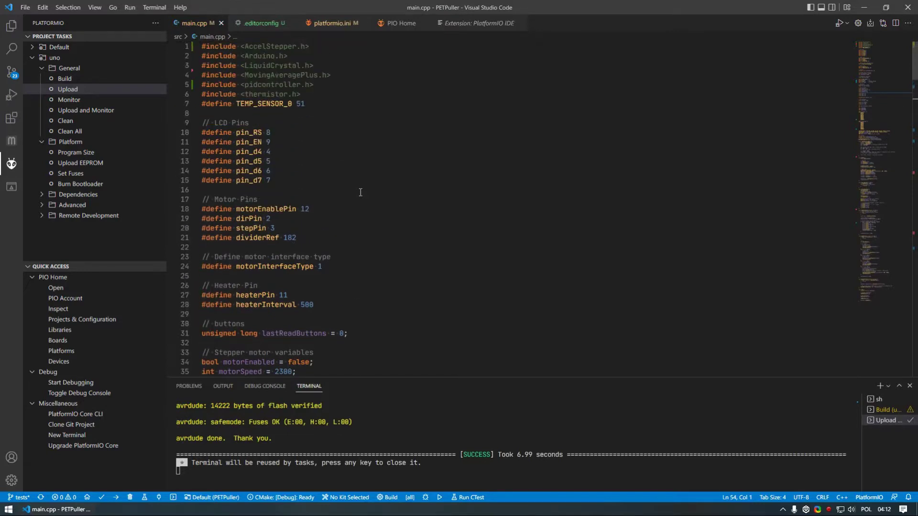
{"action": "scroll", "coordinate": [360, 192], "scroll_direction": "down", "scroll_amount": 2}
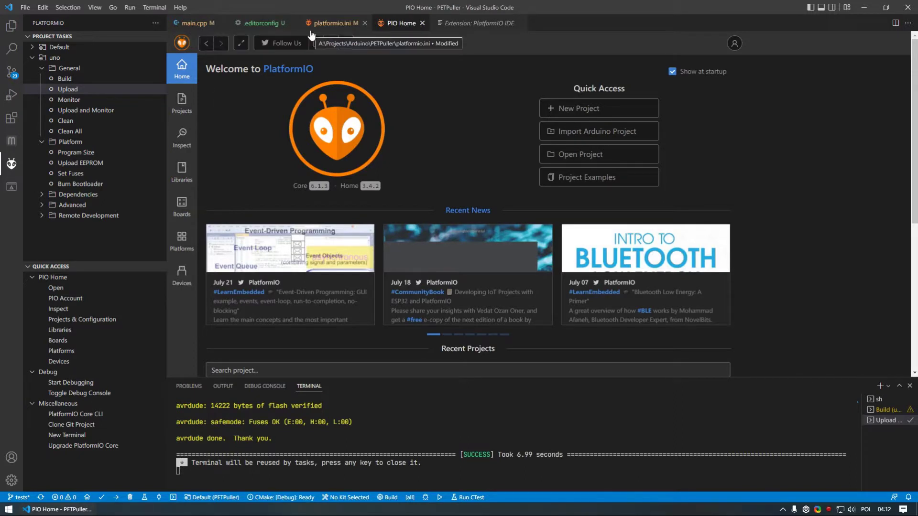
- Return to main.cpp, place the cursor on blank line 8, and scroll down the code
{"action": "left_click", "coordinate": [195, 27]}
{"action": "scroll", "coordinate": [310, 136], "scroll_direction": "up", "scroll_amount": 2}
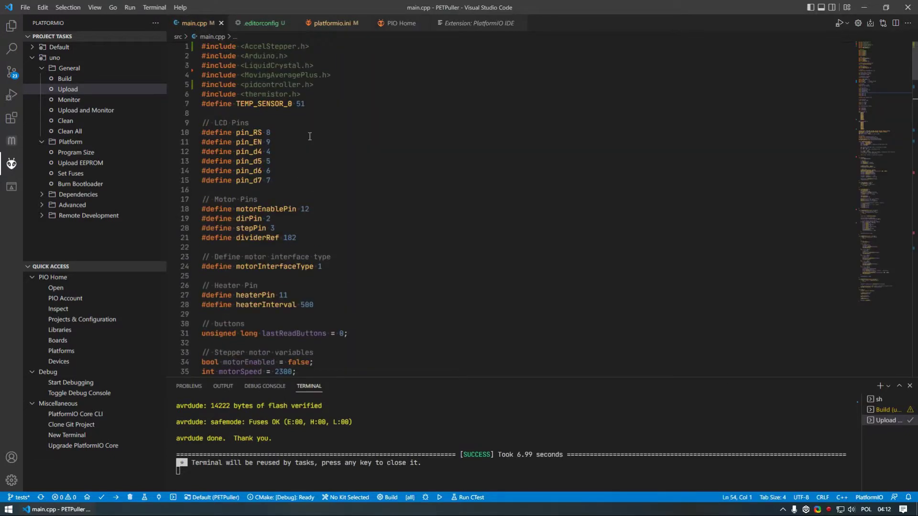
{"action": "left_click", "coordinate": [309, 95]}
{"action": "left_click", "coordinate": [314, 102]}
{"action": "left_click", "coordinate": [311, 114]}
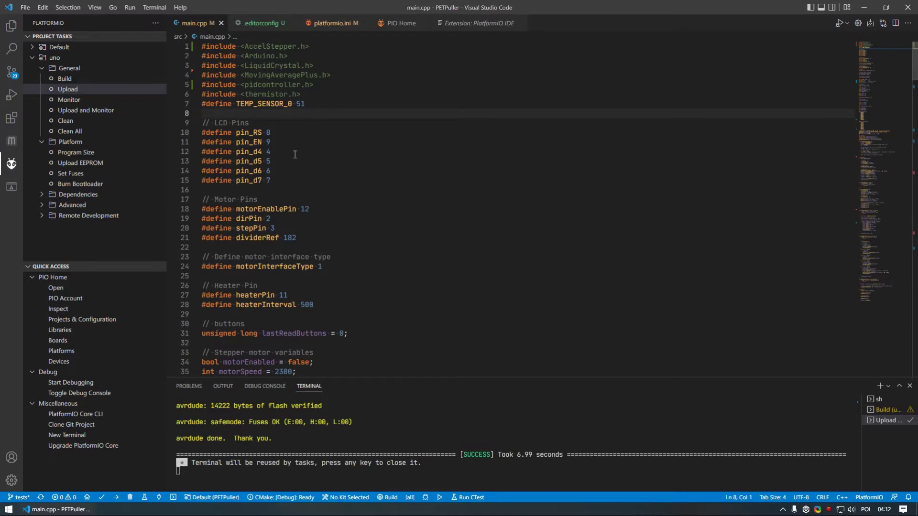
{"action": "scroll", "coordinate": [295, 154], "scroll_direction": "down", "scroll_amount": 3}
{"action": "scroll", "coordinate": [295, 154], "scroll_direction": "down", "scroll_amount": 5}
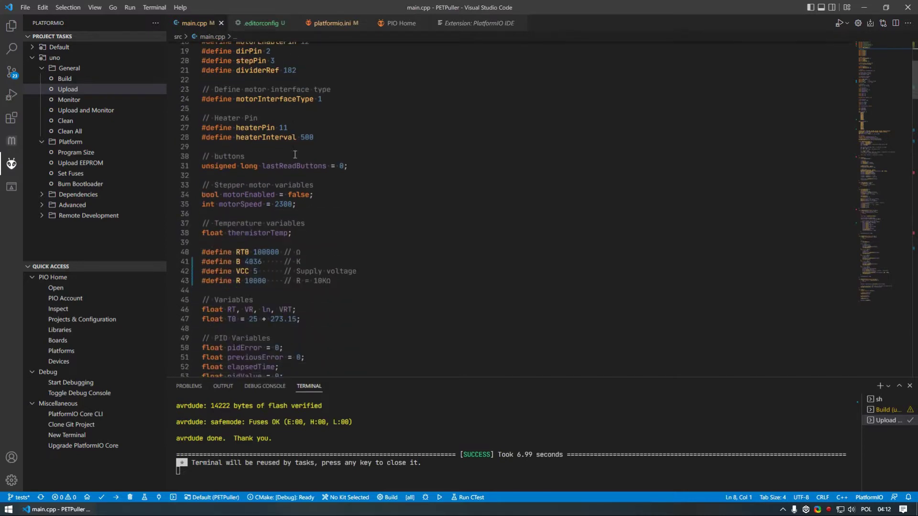
{"action": "scroll", "coordinate": [295, 155], "scroll_direction": "down", "scroll_amount": 3}
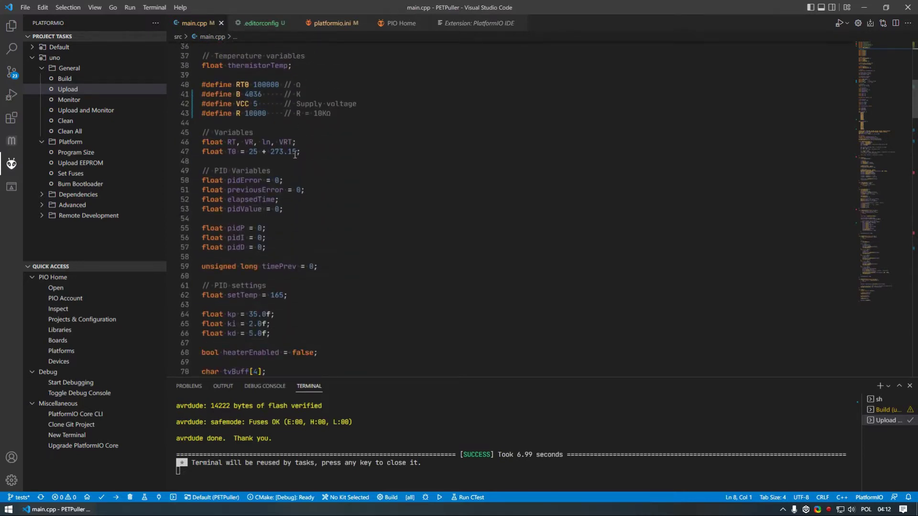
{"action": "scroll", "coordinate": [294, 154], "scroll_direction": "down", "scroll_amount": 3}
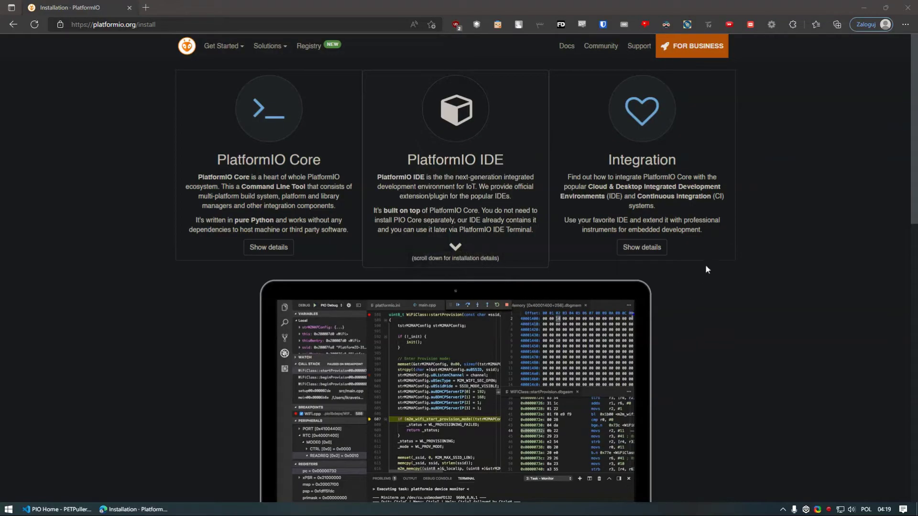
- Show PlatformIO Core's details on the install page and go to its installation instructions
{"action": "left_click_drag", "start_coordinate": [216, 159], "coordinate": [328, 164]}
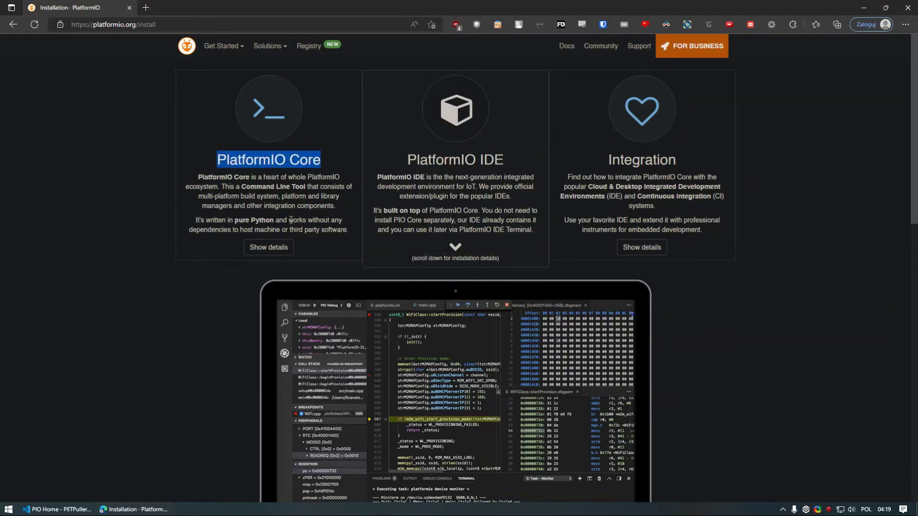
{"action": "left_click", "coordinate": [269, 247]}
{"action": "scroll", "coordinate": [374, 280], "scroll_direction": "down", "scroll_amount": 1}
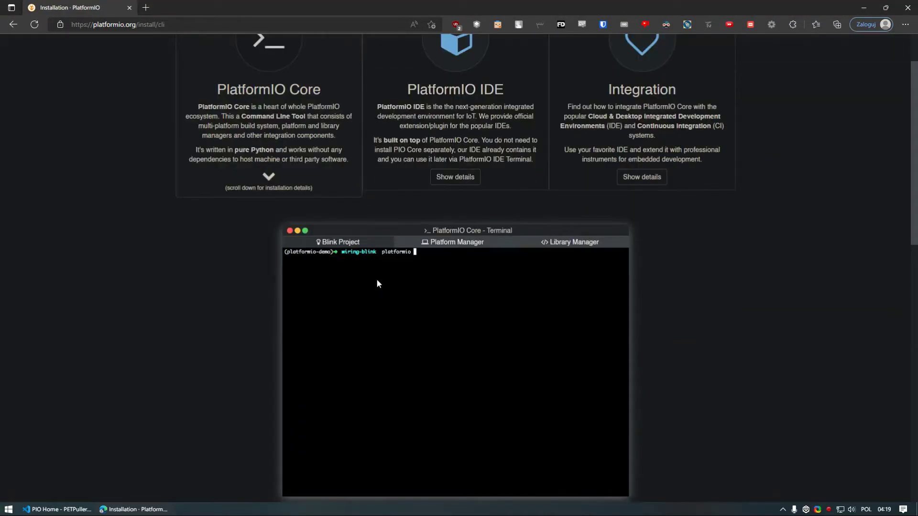
{"action": "scroll", "coordinate": [491, 251], "scroll_direction": "down", "scroll_amount": 5}
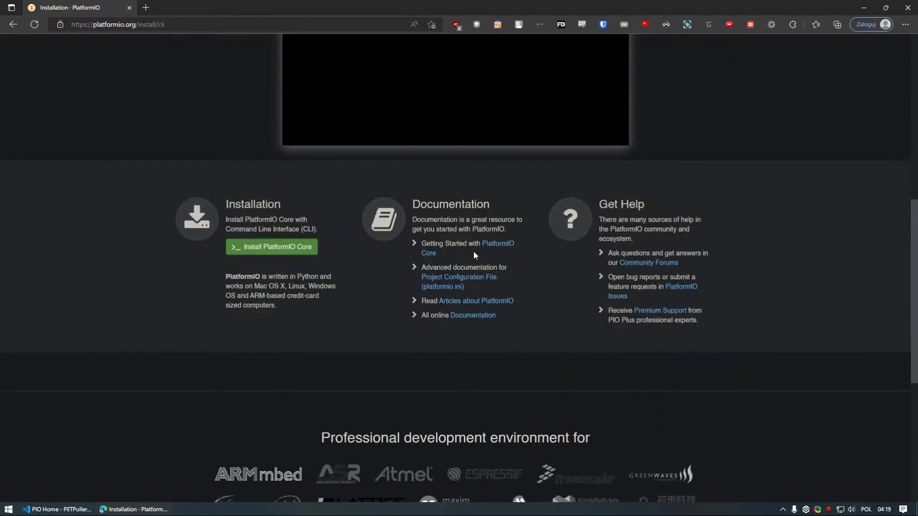
{"action": "left_click", "coordinate": [286, 247]}
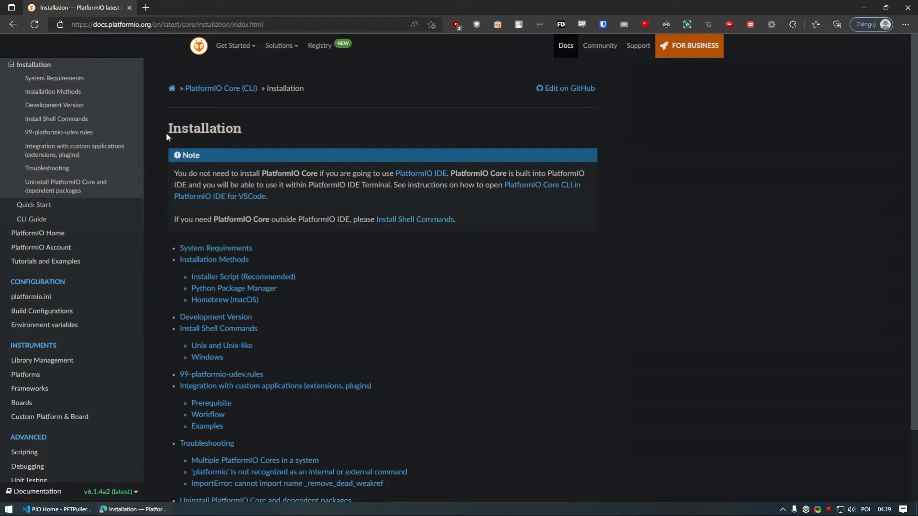
- Review the installation note and method list on the docs Installation page
{"action": "left_click_drag", "start_coordinate": [167, 135], "coordinate": [298, 348]}
{"action": "left_click", "coordinate": [310, 318]}
{"action": "scroll", "coordinate": [315, 273], "scroll_direction": "down", "scroll_amount": 2}
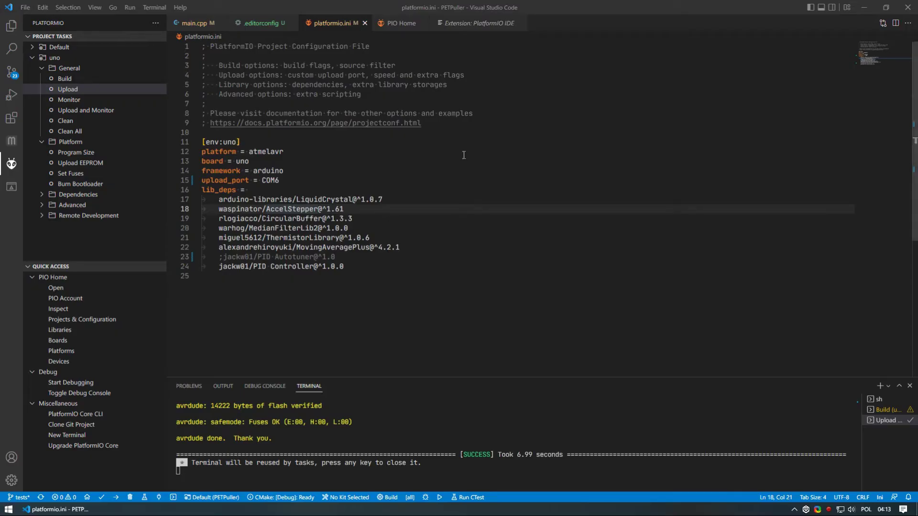
- Select the [env:uno] settings and library list in platformio.ini, then return to main.cpp
{"action": "left_click", "coordinate": [434, 174]}
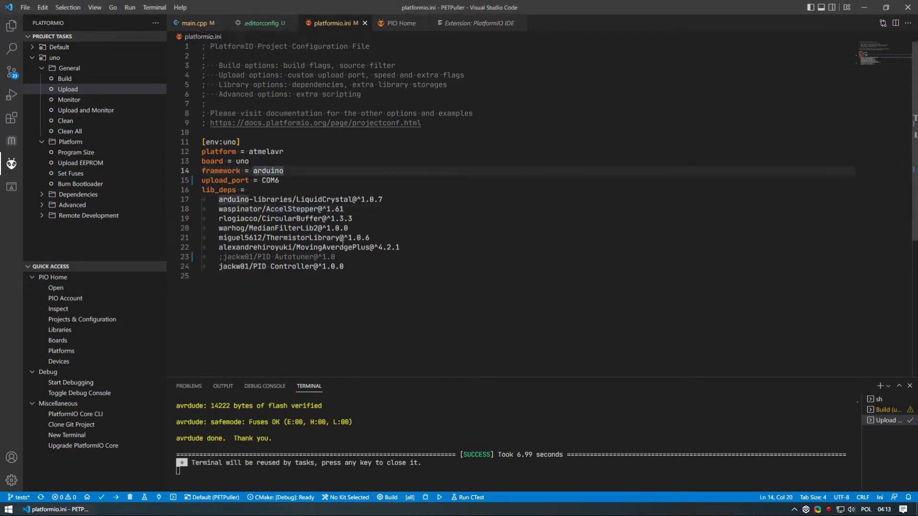
{"action": "left_click_drag", "start_coordinate": [352, 266], "coordinate": [203, 142]}
{"action": "left_click", "coordinate": [194, 23]}
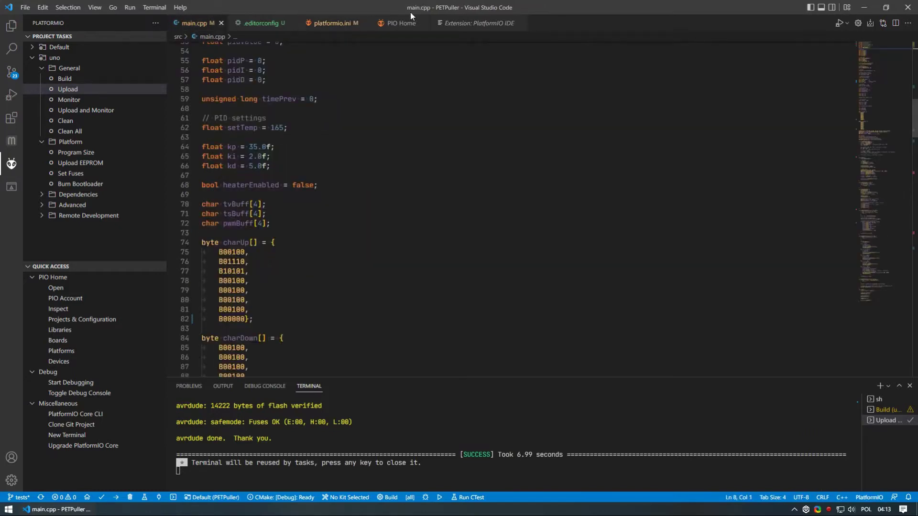
- Open the PlatformIO IDE extension details and check its name and version, v2.5.0
{"action": "left_click", "coordinate": [486, 25]}
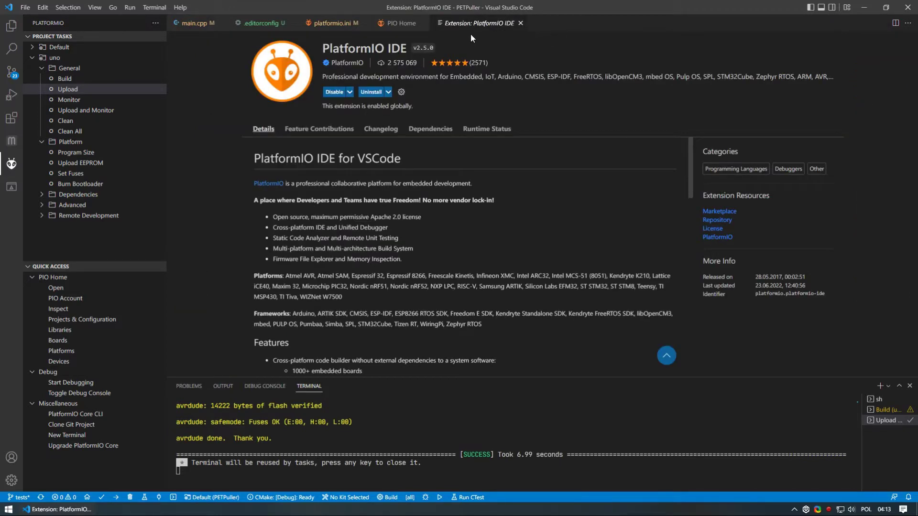
{"action": "left_click_drag", "start_coordinate": [460, 53], "coordinate": [321, 46]}
{"action": "left_click", "coordinate": [463, 78]}
- Find PlatformIO IDE in the Extensions view, confirm it is enabled globally, then show Explorer
{"action": "left_click", "coordinate": [13, 120]}
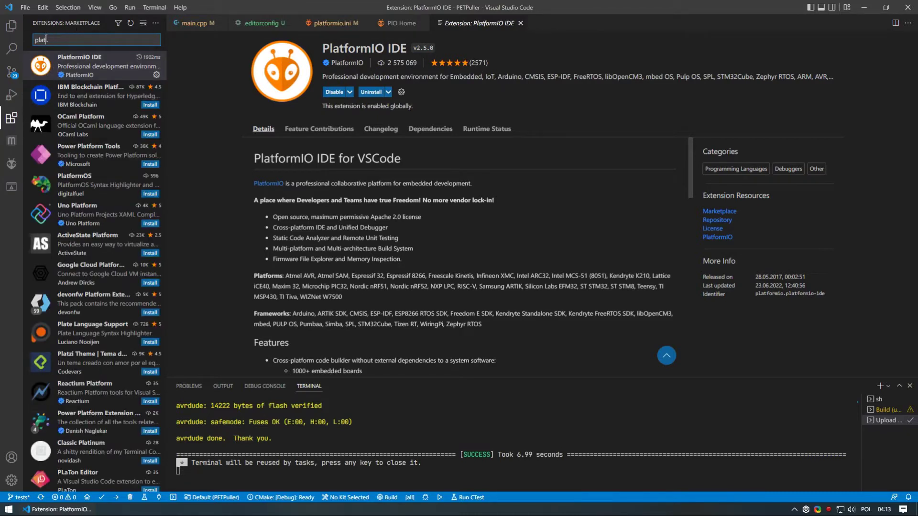
{"action": "left_click", "coordinate": [96, 72]}
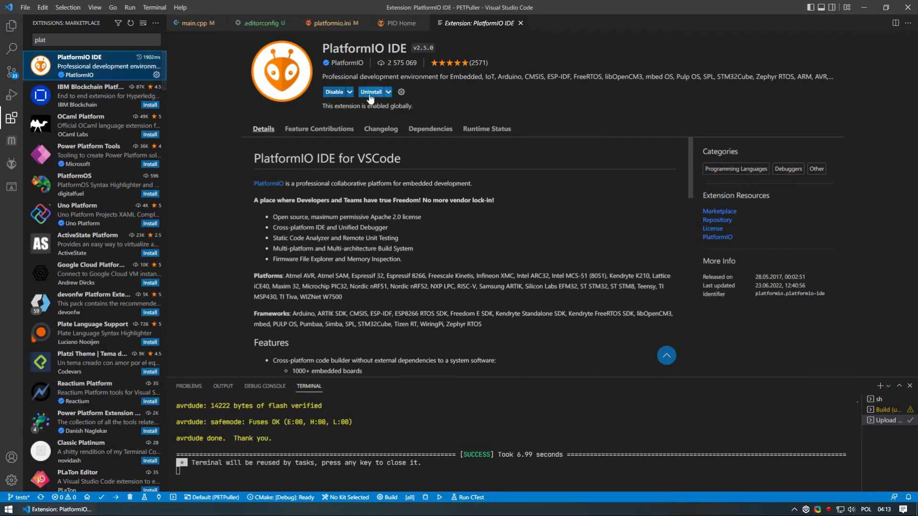
{"action": "left_click_drag", "start_coordinate": [416, 111], "coordinate": [323, 108]}
{"action": "left_click", "coordinate": [414, 118]}
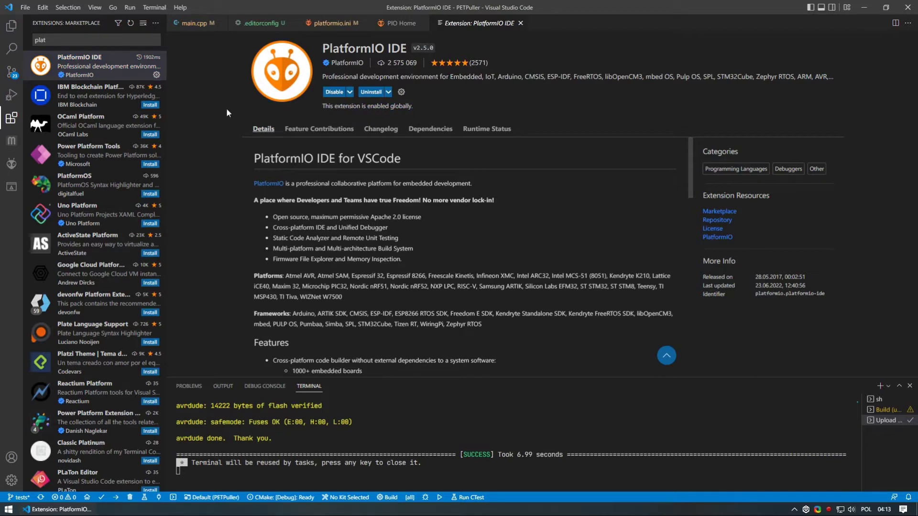
{"action": "left_click", "coordinate": [12, 26]}
- Open main.cpp and review the LCD (lines 10–15), motor (18–21) and heater pin definitions
{"action": "left_click", "coordinate": [61, 204]}
{"action": "left_click", "coordinate": [352, 120]}
{"action": "scroll", "coordinate": [351, 122], "scroll_direction": "up", "scroll_amount": 15}
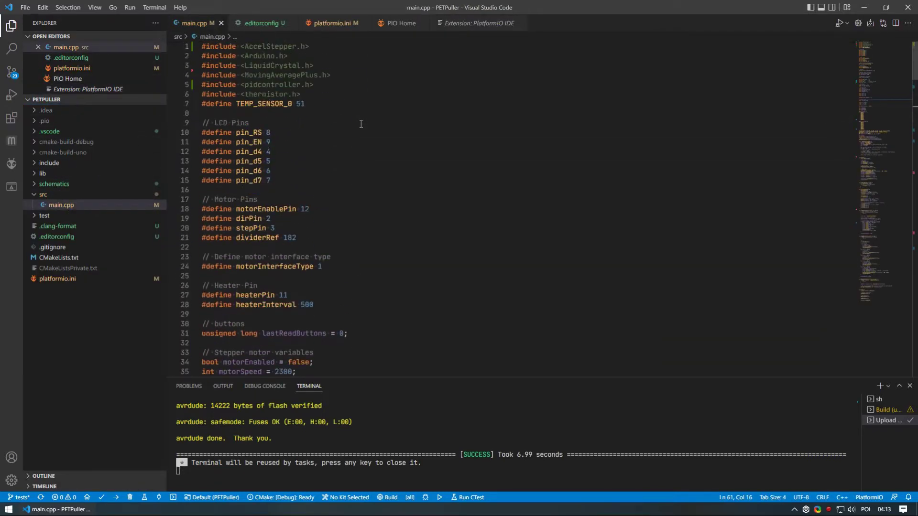
{"action": "left_click_drag", "start_coordinate": [282, 181], "coordinate": [189, 135]}
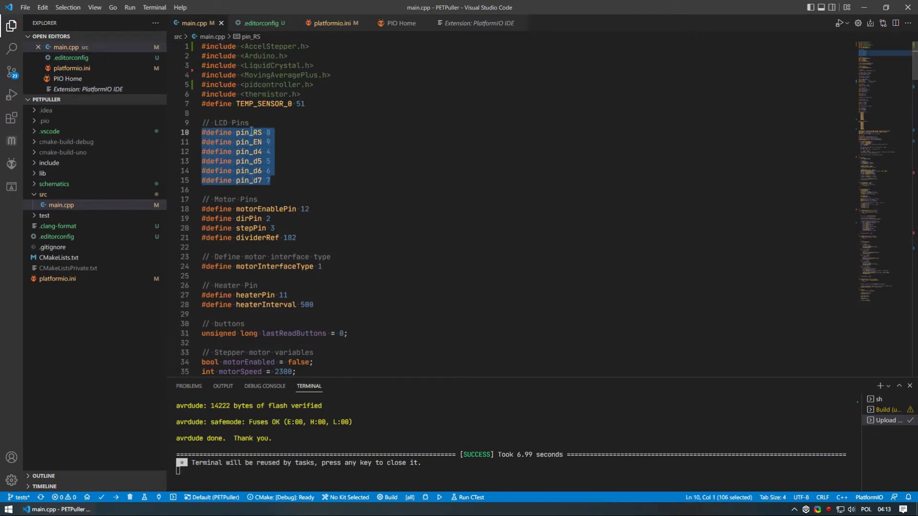
{"action": "left_click_drag", "start_coordinate": [298, 237], "coordinate": [202, 209]}
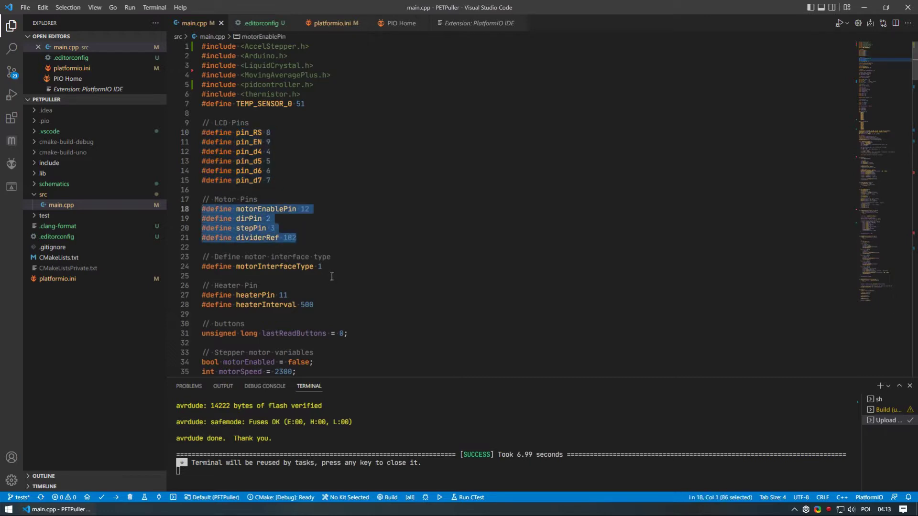
{"action": "left_click", "coordinate": [337, 303]}
{"action": "left_click_drag", "start_coordinate": [313, 304], "coordinate": [193, 294]}
{"action": "left_click", "coordinate": [355, 302]}
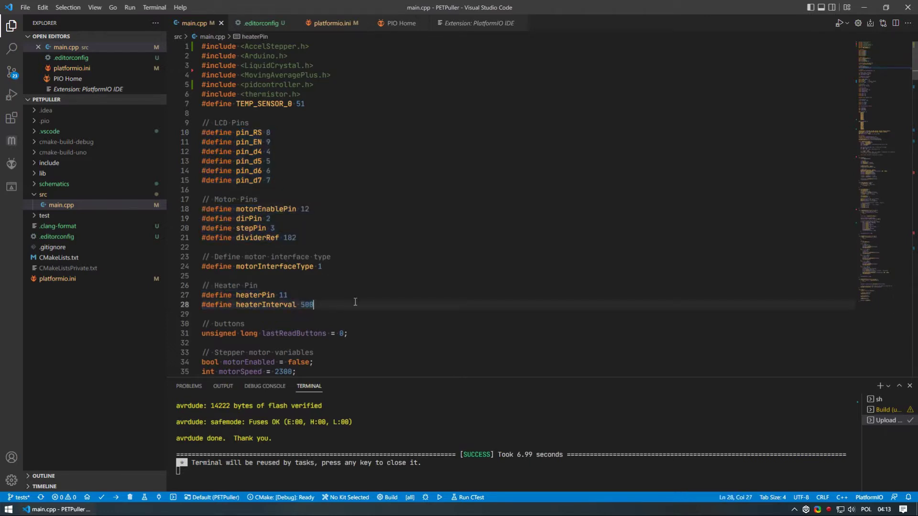
- Review the motor speed value 2300 and the RT0 thermistor resistance constant
{"action": "scroll", "coordinate": [355, 302], "scroll_direction": "down", "scroll_amount": 2}
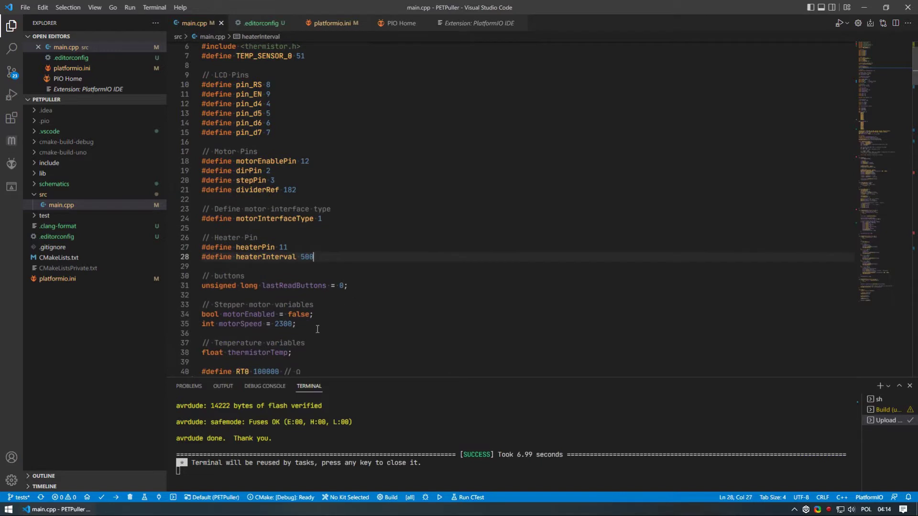
{"action": "scroll", "coordinate": [317, 324], "scroll_direction": "down", "scroll_amount": 1}
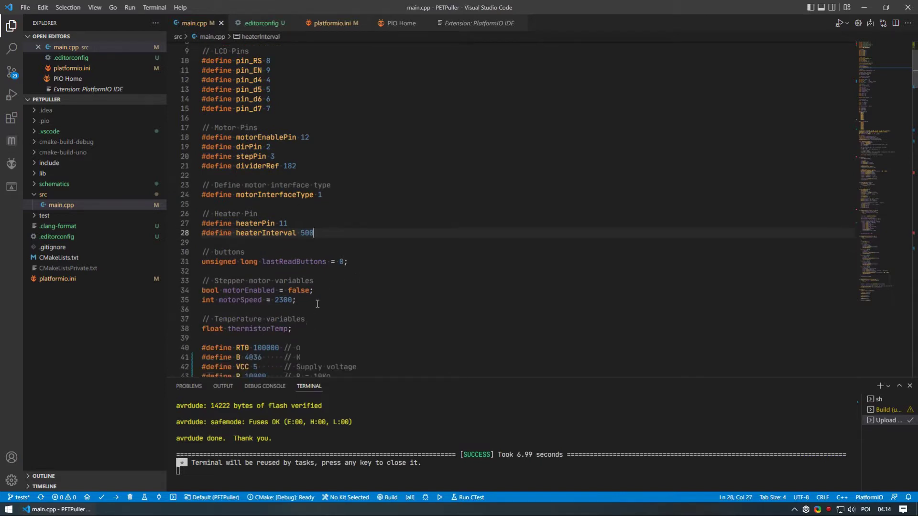
{"action": "left_click_drag", "start_coordinate": [298, 300], "coordinate": [202, 300]}
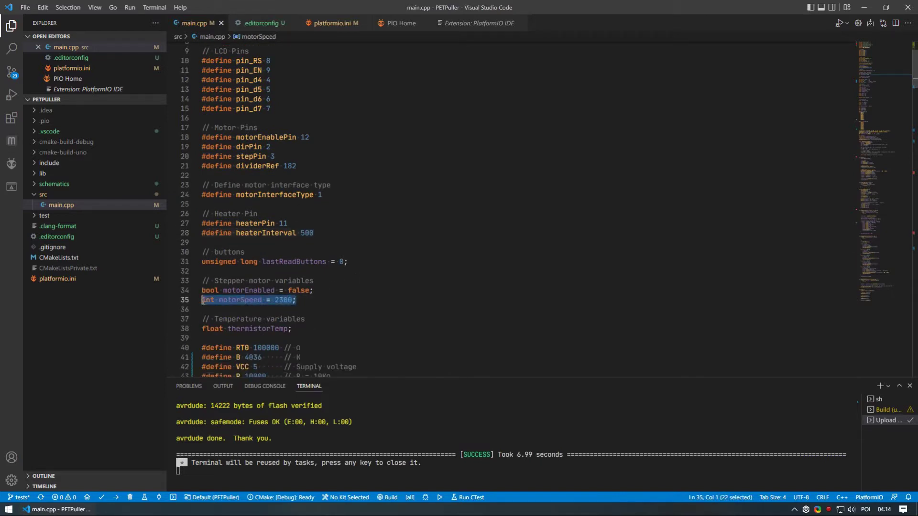
{"action": "double_click", "coordinate": [286, 299]}
{"action": "scroll", "coordinate": [345, 319], "scroll_direction": "down", "scroll_amount": 1}
{"action": "left_click_drag", "start_coordinate": [313, 322], "coordinate": [201, 323]}
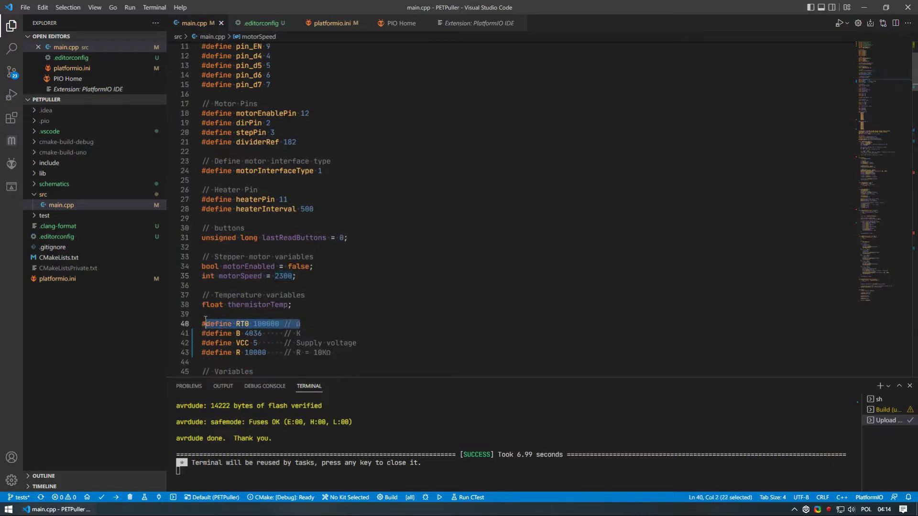
{"action": "left_click", "coordinate": [301, 324]}
{"action": "left_click_drag", "start_coordinate": [302, 325], "coordinate": [202, 324]}
{"action": "left_click", "coordinate": [319, 325]}
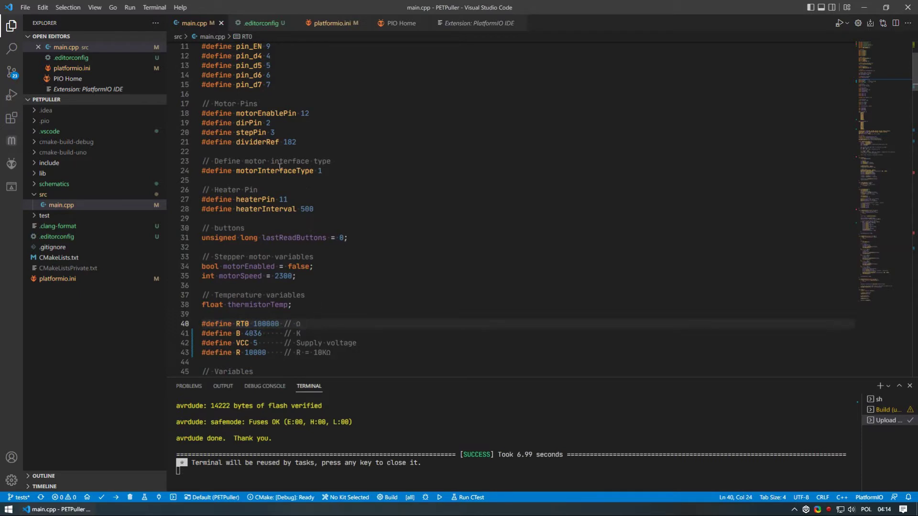
- Build the uno environment firmware from PlatformIO Project Tasks and upload it to the Uno
{"action": "left_click", "coordinate": [12, 164]}
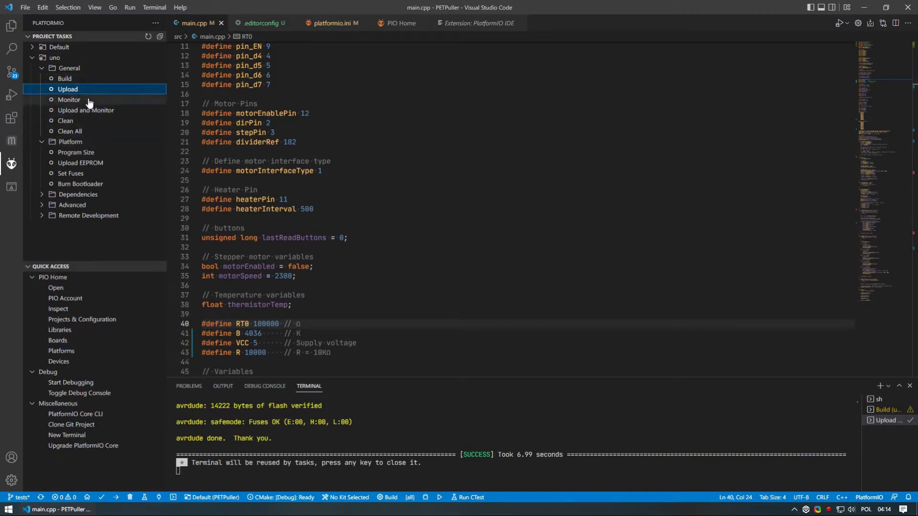
{"action": "left_click", "coordinate": [84, 79]}
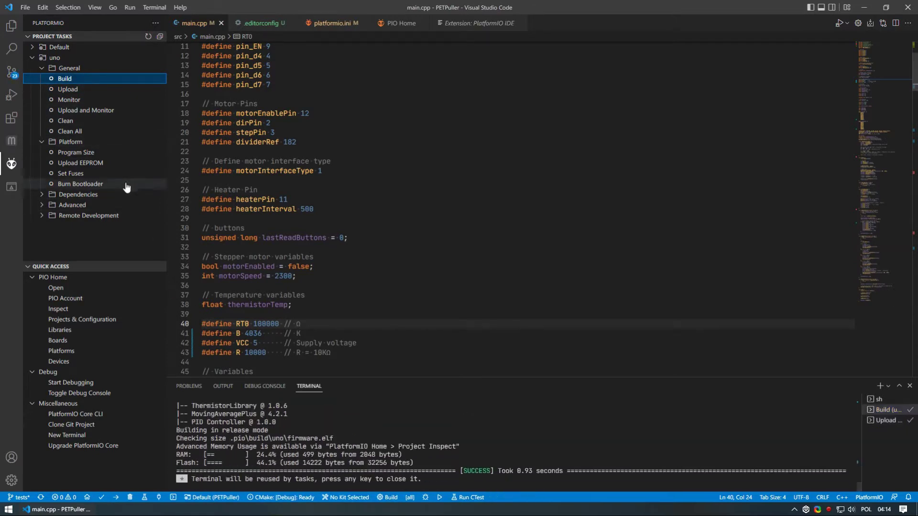
{"action": "left_click", "coordinate": [77, 90]}
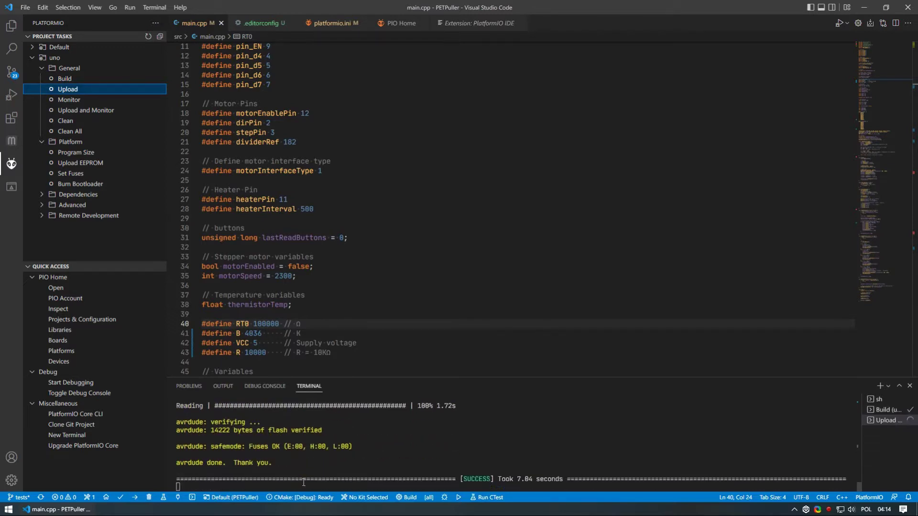
- Check upload_port COM6 in platformio.ini against the serial device listed in PIO Home Devices
{"action": "left_click", "coordinate": [330, 24]}
{"action": "left_click", "coordinate": [313, 220]}
{"action": "left_click_drag", "start_coordinate": [281, 181], "coordinate": [263, 182]}
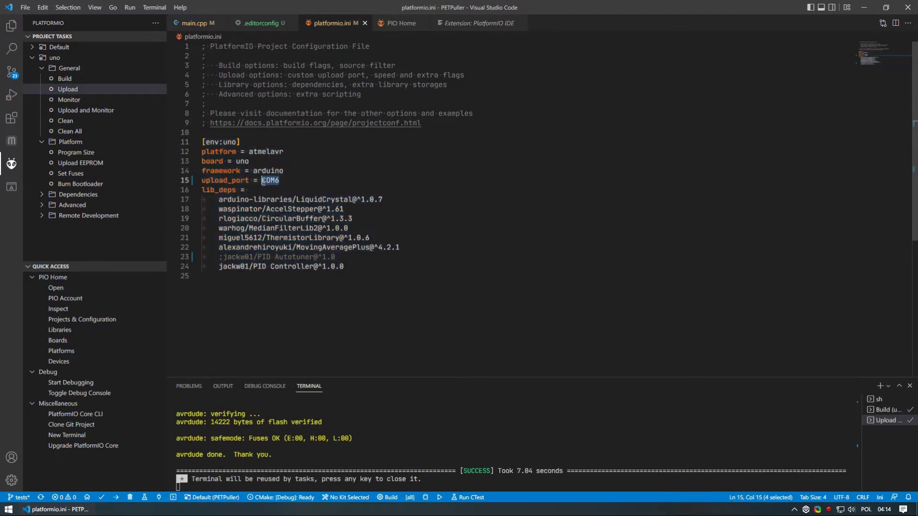
{"action": "left_click", "coordinate": [399, 26]}
{"action": "left_click", "coordinate": [181, 273]}
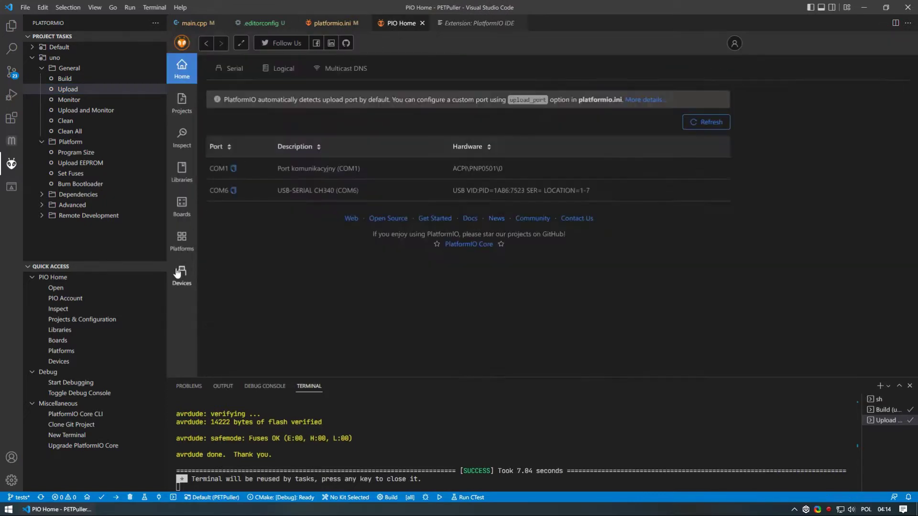
{"action": "double_click", "coordinate": [227, 190]}
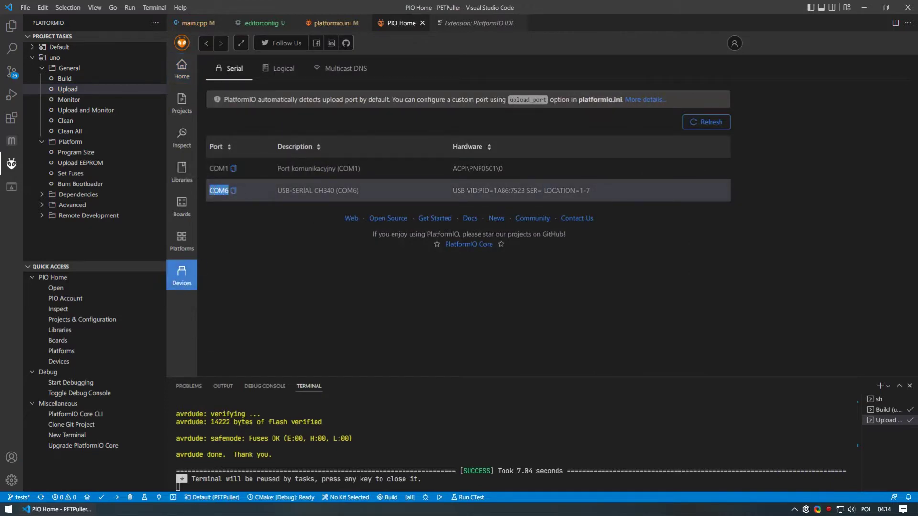
{"action": "left_click", "coordinate": [270, 246]}
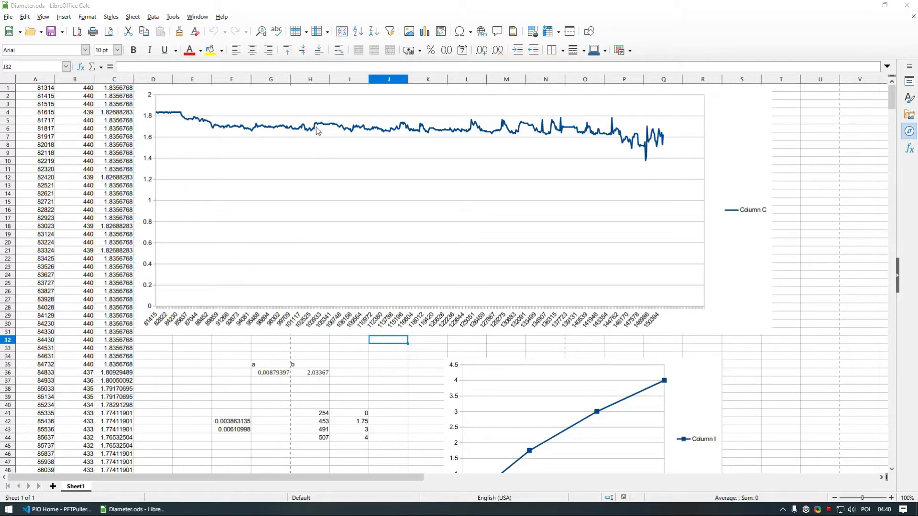
- Select the filament diameter line chart in Calc
{"action": "left_click", "coordinate": [375, 139]}
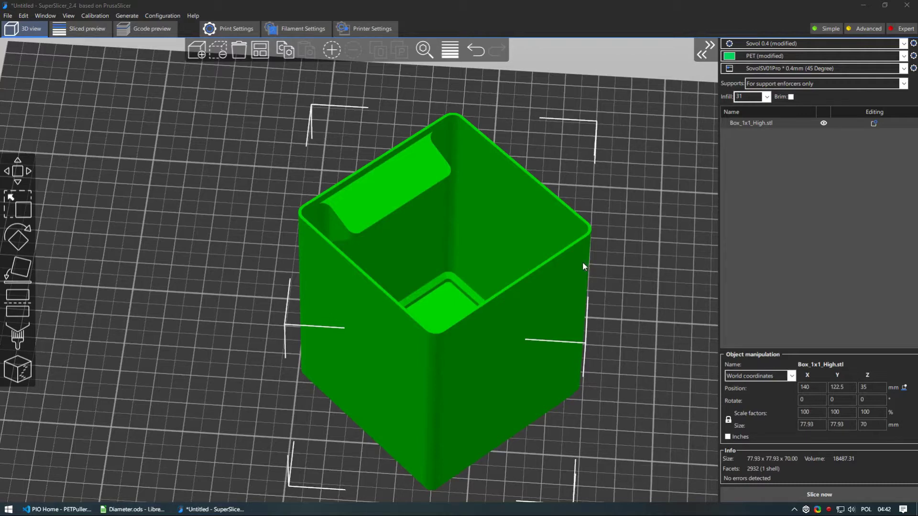
- Open the PET filament's main settings page and check the 1.3 extrusion multiplier
{"action": "left_click", "coordinate": [301, 30]}
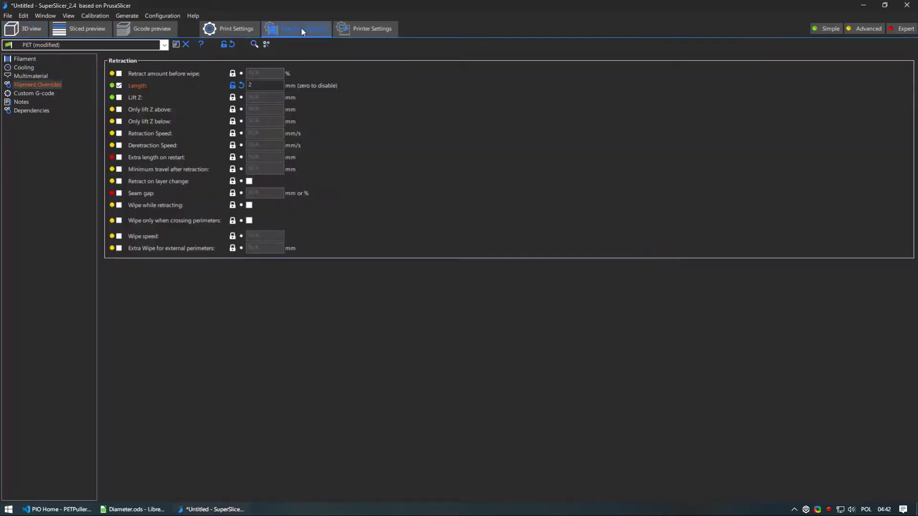
{"action": "left_click", "coordinate": [23, 59]}
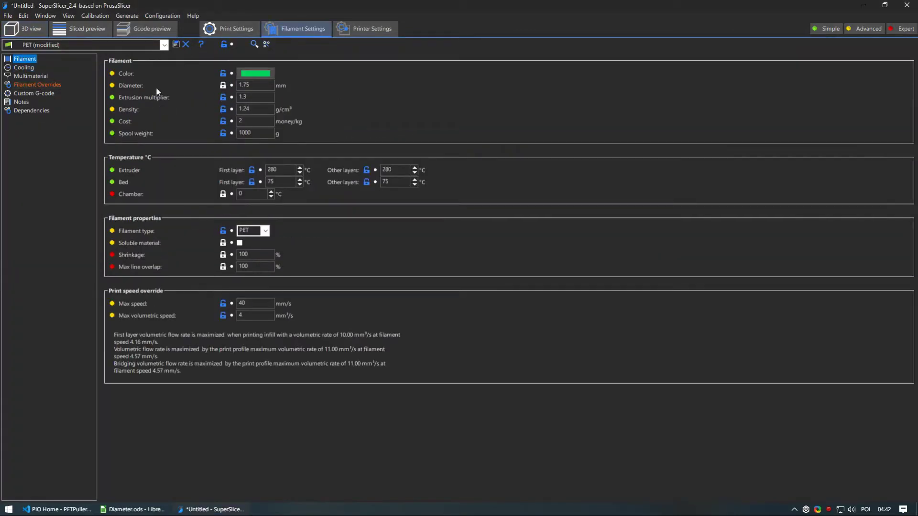
{"action": "double_click", "coordinate": [239, 96]}
{"action": "left_click", "coordinate": [268, 96]}
{"action": "left_click_drag", "start_coordinate": [253, 97], "coordinate": [240, 98]}
{"action": "left_click", "coordinate": [258, 99]}
{"action": "left_click", "coordinate": [25, 68]}
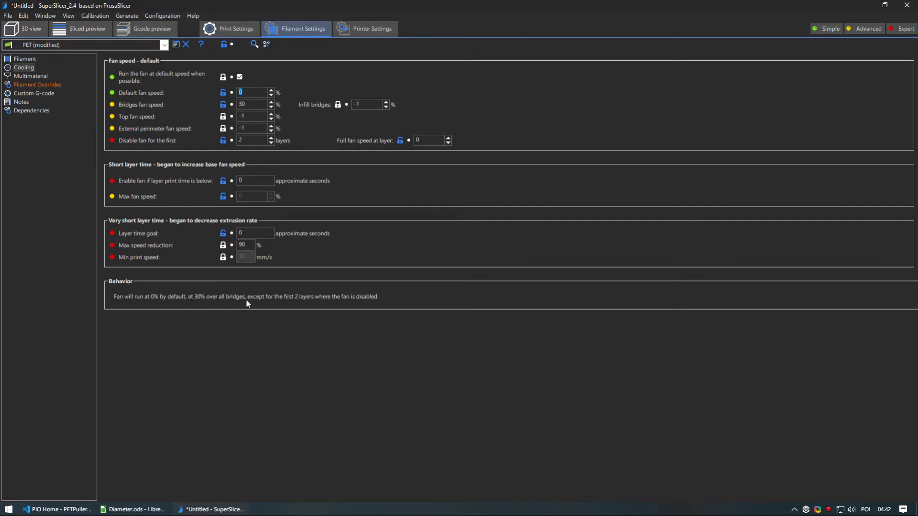
{"action": "left_click", "coordinate": [239, 104]}
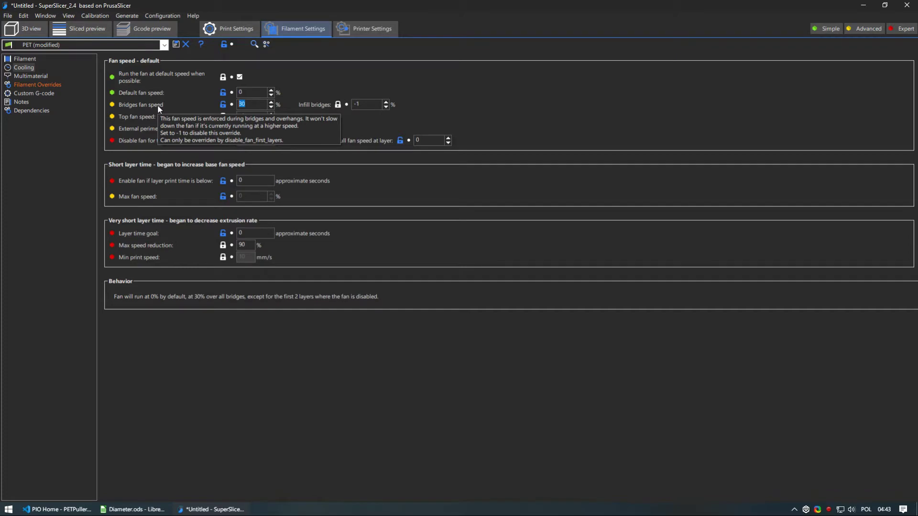
{"action": "left_click", "coordinate": [240, 233]}
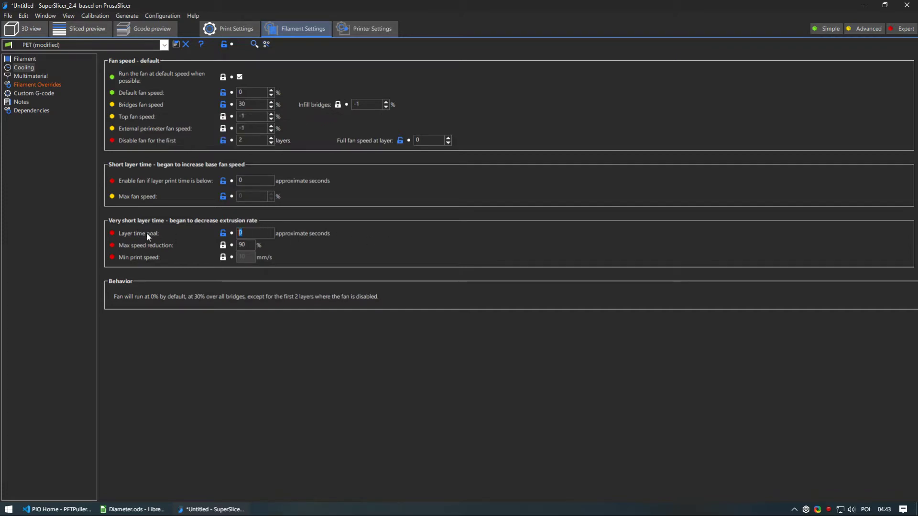
{"action": "left_click", "coordinate": [240, 245]}
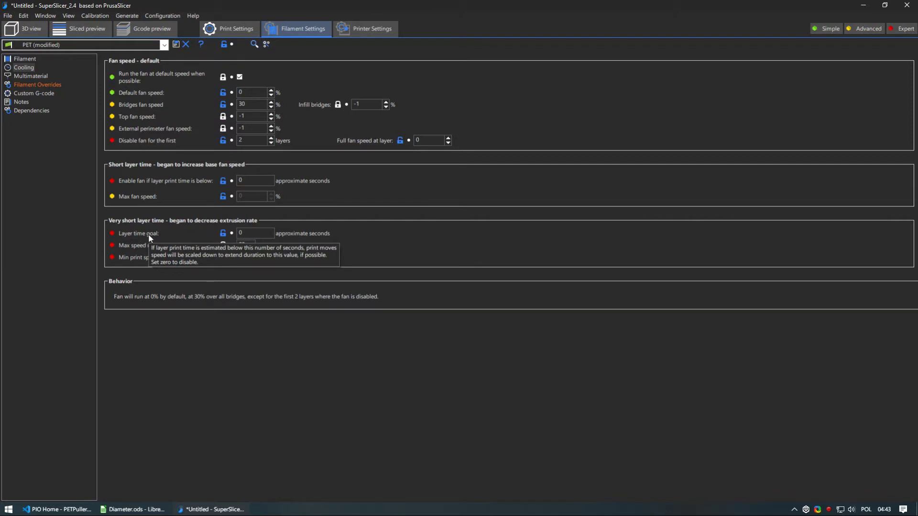
- On the Filament page, check max speed 40 mm/s and max volumetric speed 4 mm³/s, unchanged
{"action": "left_click", "coordinate": [27, 58]}
{"action": "left_click", "coordinate": [257, 307]}
{"action": "key", "text": "Tab"}
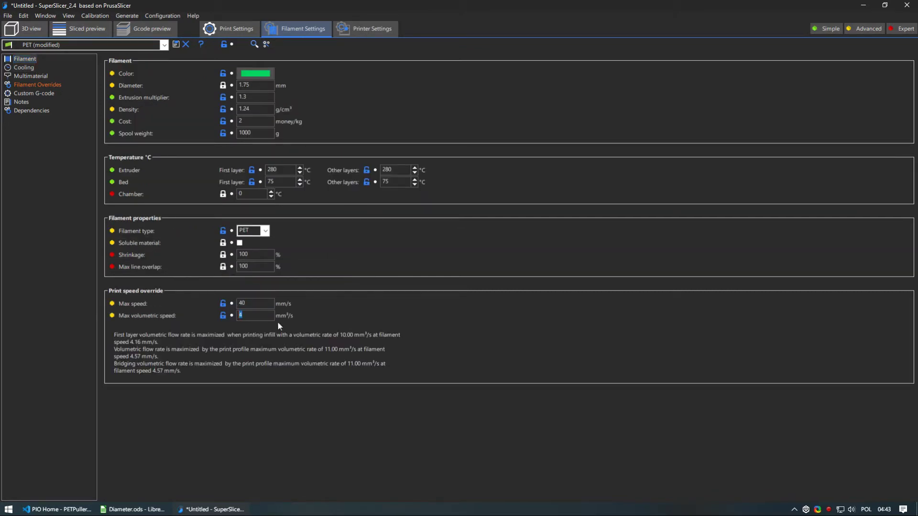
{"action": "left_click", "coordinate": [258, 304]}
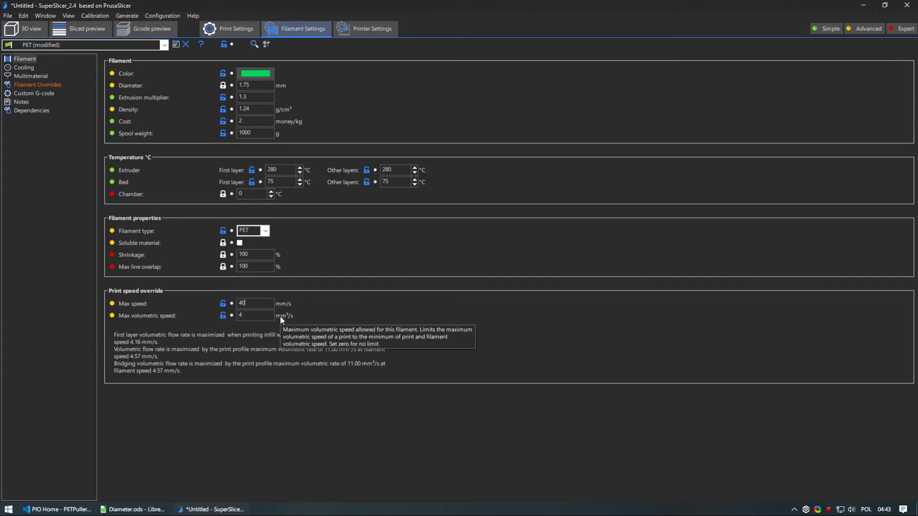
{"action": "left_click", "coordinate": [241, 316]}
{"action": "double_click", "coordinate": [241, 316]}
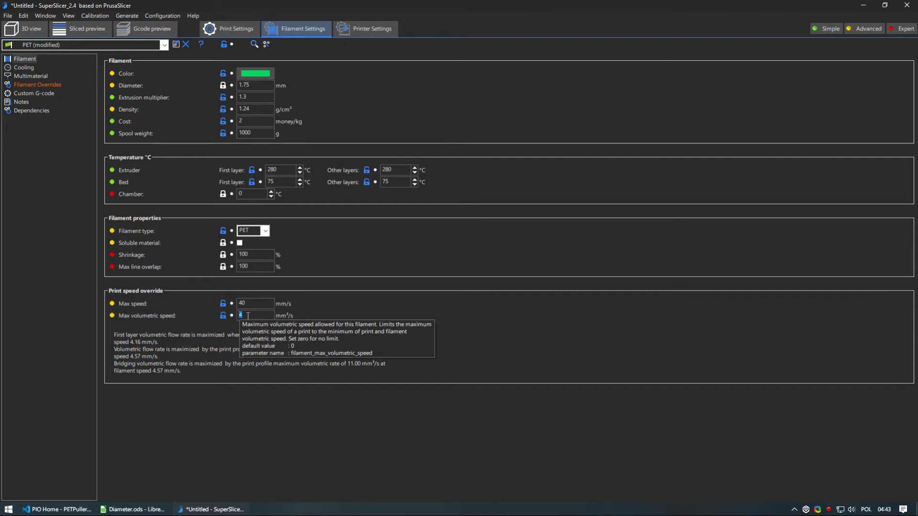
{"action": "left_click", "coordinate": [258, 312]}
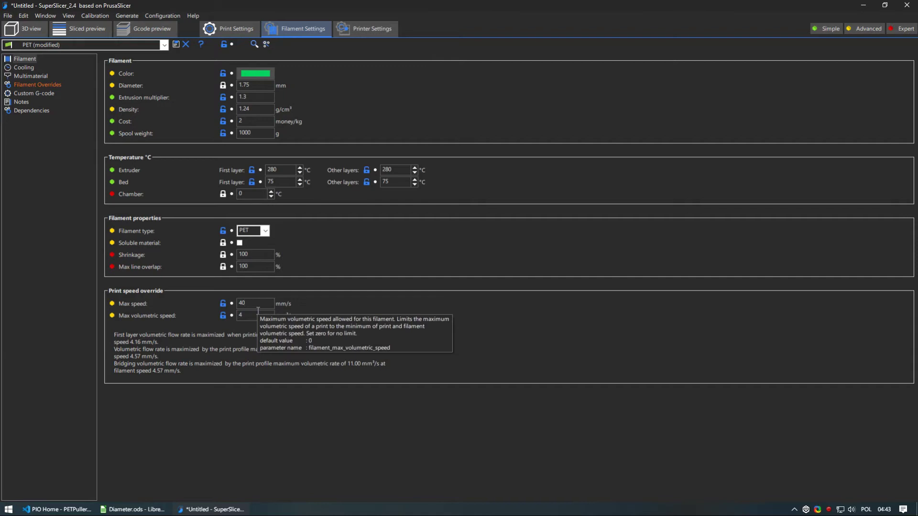
- Review the extruder temperatures, 280 for the first layer, and the 75 °C bed temperature
{"action": "left_click", "coordinate": [285, 171]}
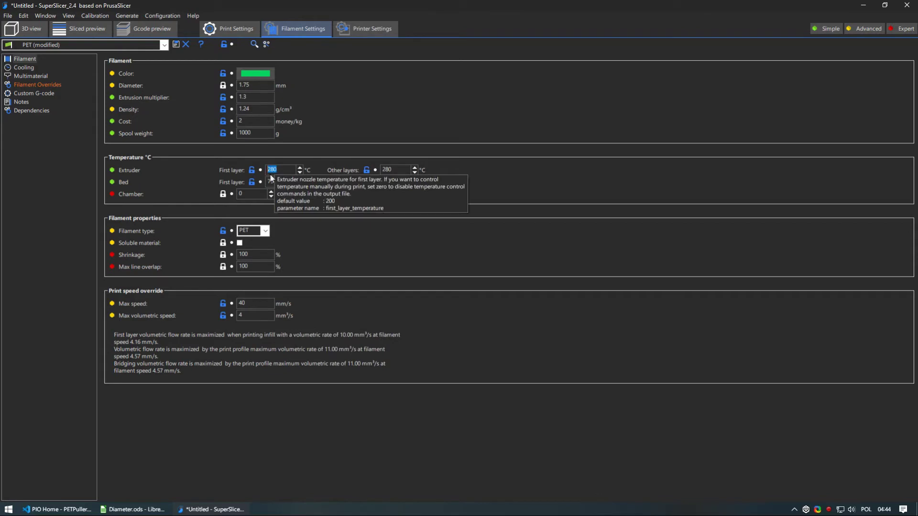
{"action": "left_click", "coordinate": [393, 170]}
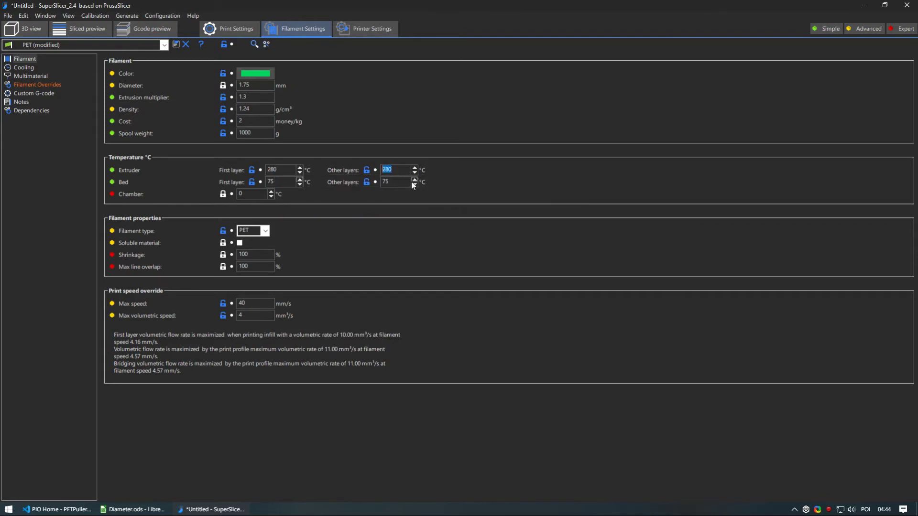
{"action": "left_click", "coordinate": [283, 171]}
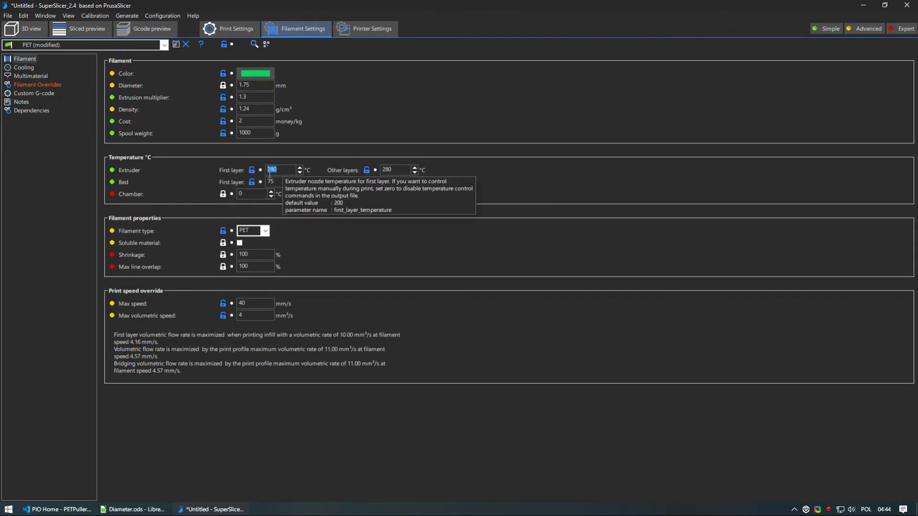
{"action": "left_click", "coordinate": [287, 182]}
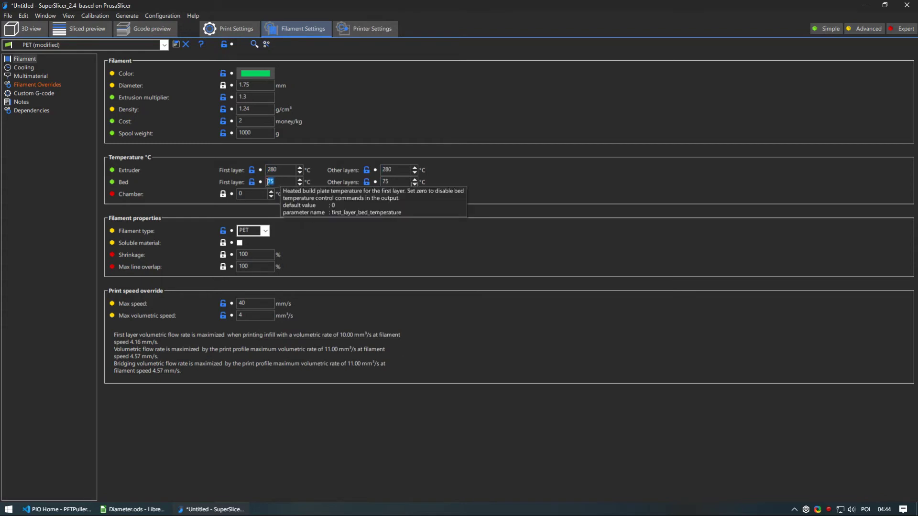
{"action": "left_click", "coordinate": [382, 182]}
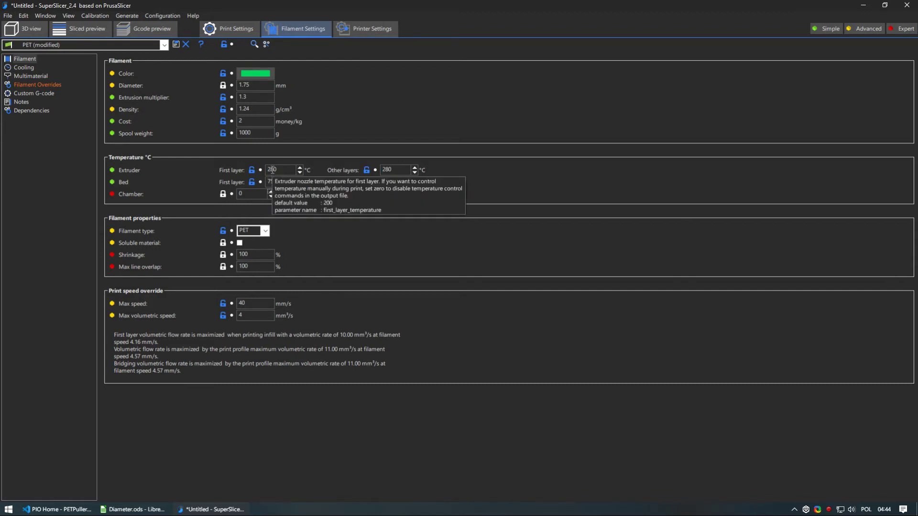
- Recheck max speed 40 and max volumetric speed, then view the Filament Overrides retraction settings
{"action": "left_click", "coordinate": [244, 303]}
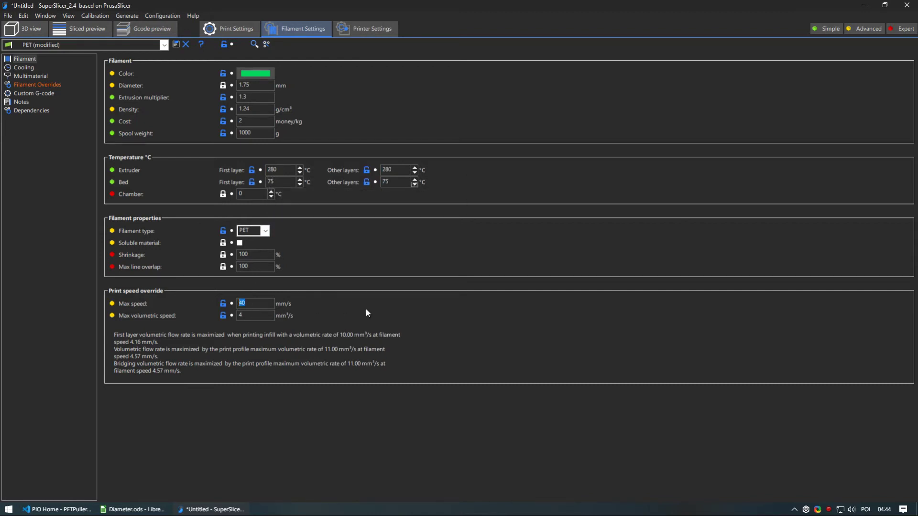
{"action": "left_click", "coordinate": [268, 314]}
{"action": "left_click", "coordinate": [29, 84]}
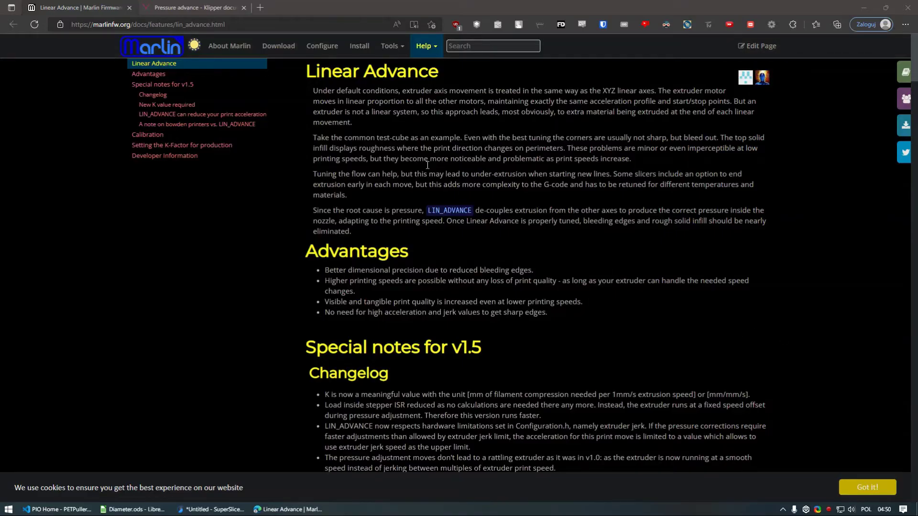
- Flip between the Klipper and Marlin tabs and select the Marlin Linear Advance heading
{"action": "key", "text": "ctrl+Tab"}
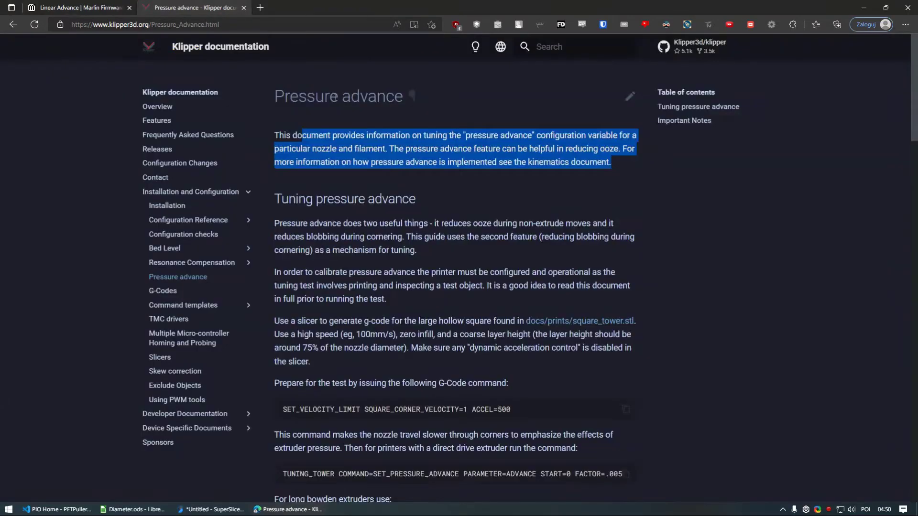
{"action": "key", "text": "ctrl+Tab"}
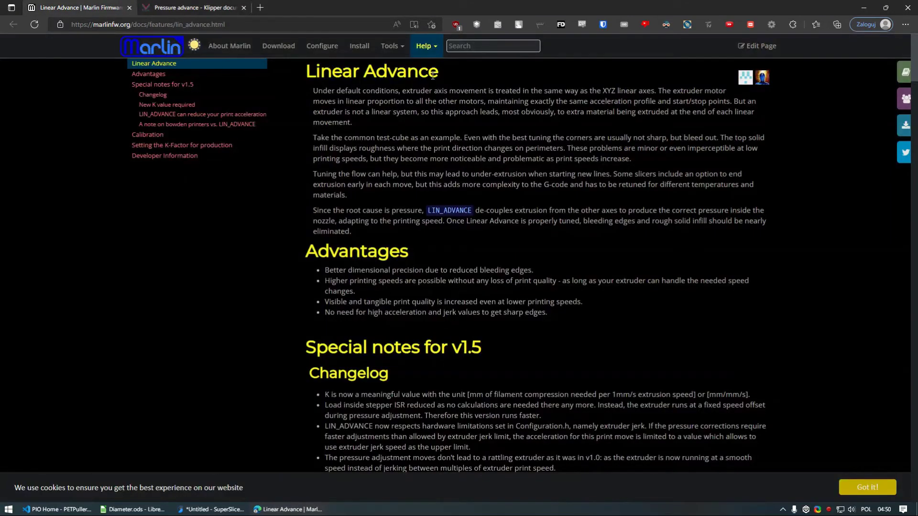
{"action": "left_click_drag", "start_coordinate": [438, 72], "coordinate": [305, 72]}
- Return to Klipper's Pressure advance page and scroll down to the TUNING_TOWER commands (FACTOR .005 direct drive, .020 bowden)
{"action": "left_click", "coordinate": [199, 7]}
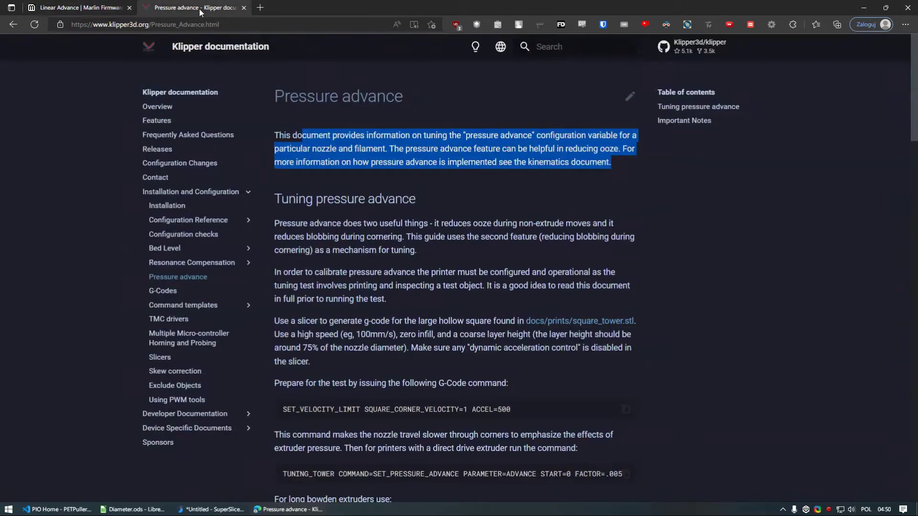
{"action": "left_click", "coordinate": [358, 131]}
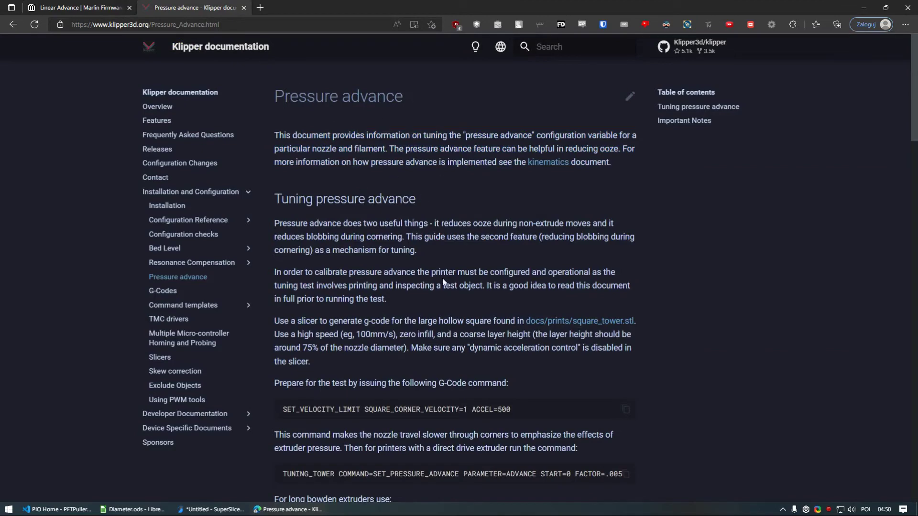
{"action": "scroll", "coordinate": [442, 279], "scroll_direction": "down", "scroll_amount": 5}
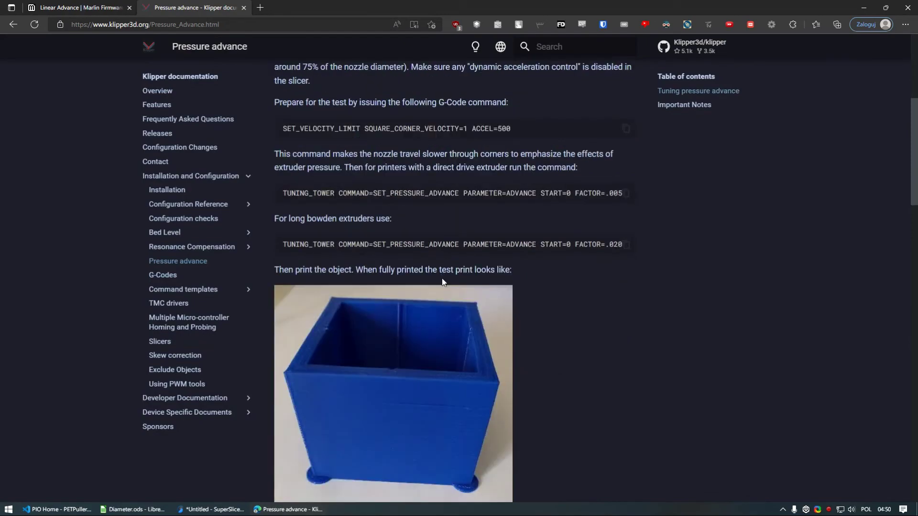